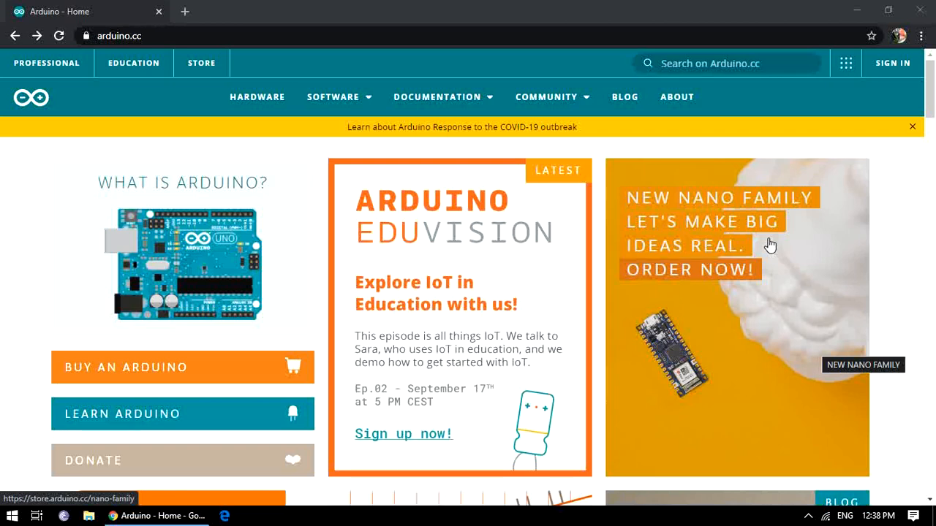
Open the software downloads page on arduino.cc, review the Arduino IDE 1.8.13 download options, and close the browser.
mouse_move(363, 99)
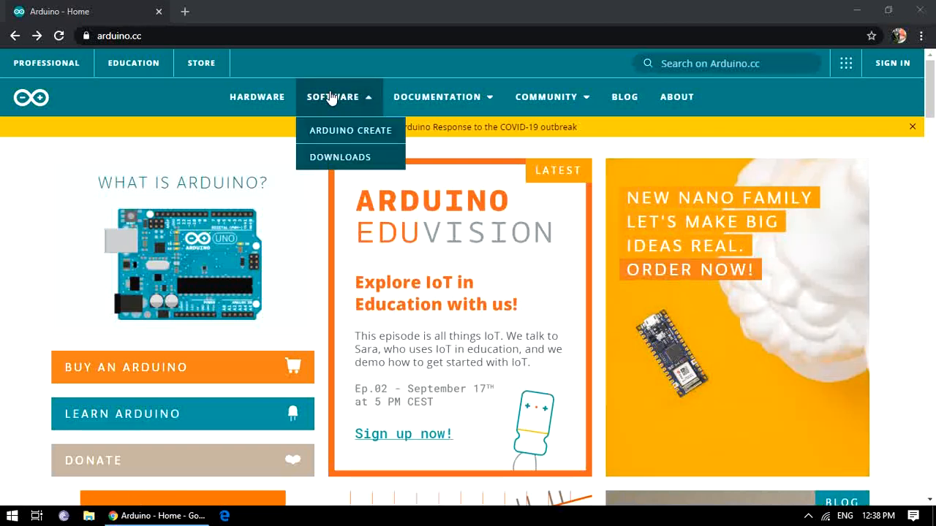
click(342, 158)
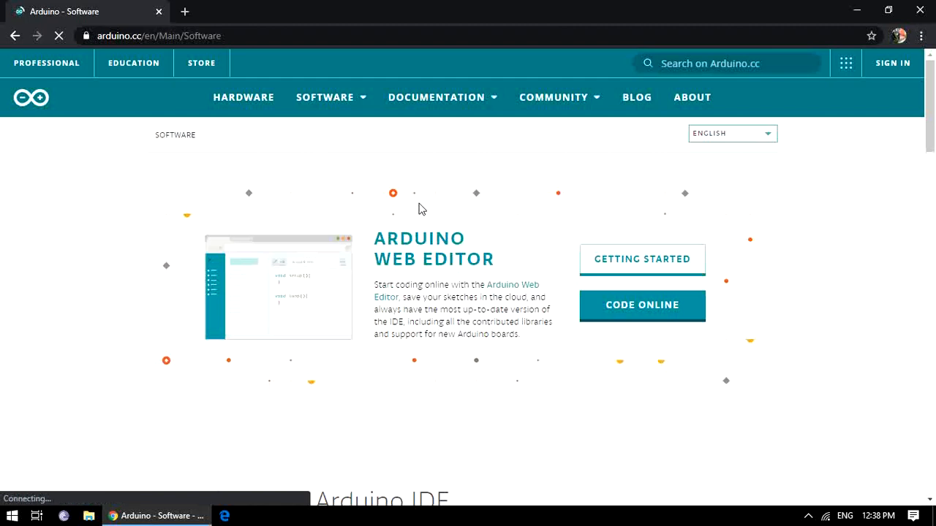
scroll(422, 212, down, 5)
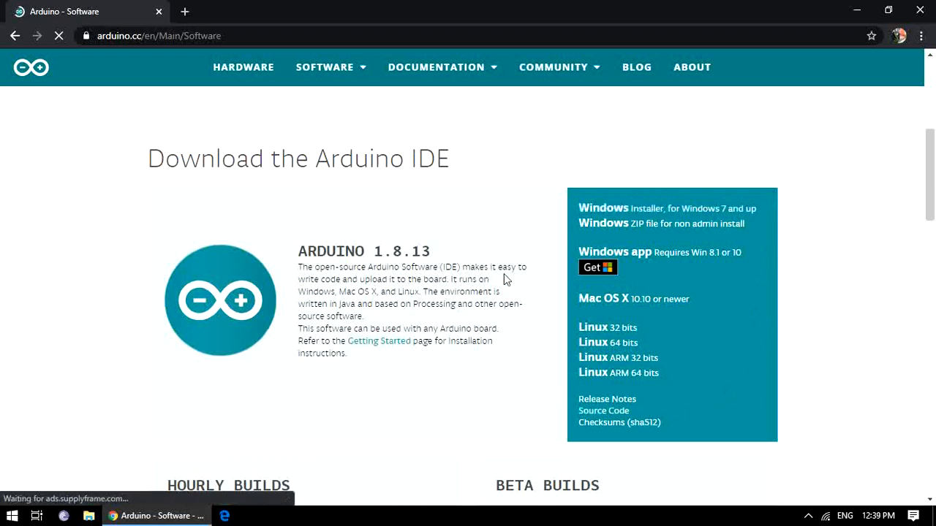
scroll(738, 318, down, 1)
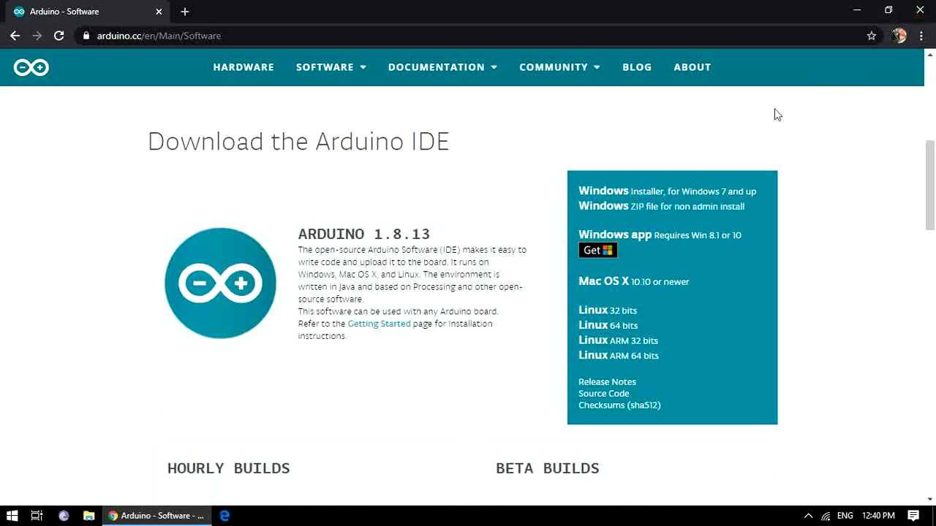
click(920, 10)
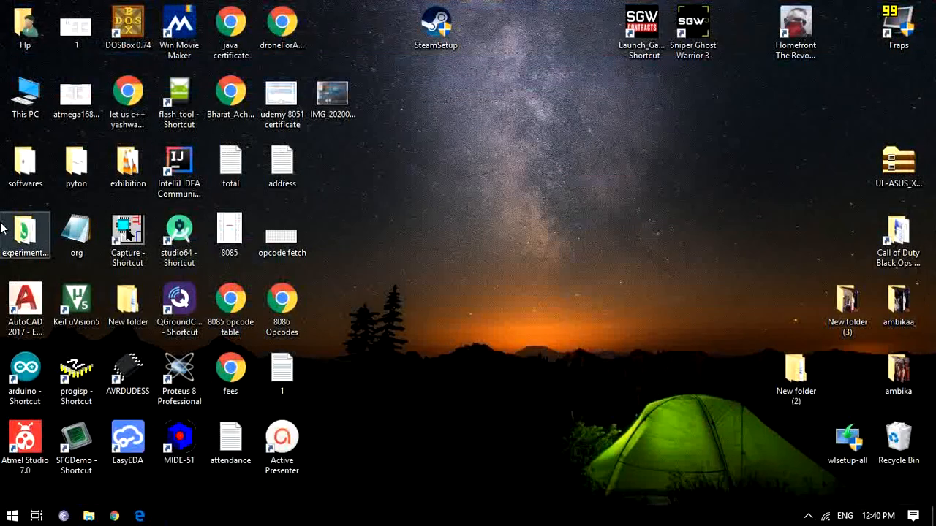
Launch the Arduino IDE from its desktop shortcut and set the board to Arduino/Genuino Uno.
double_click(35, 384)
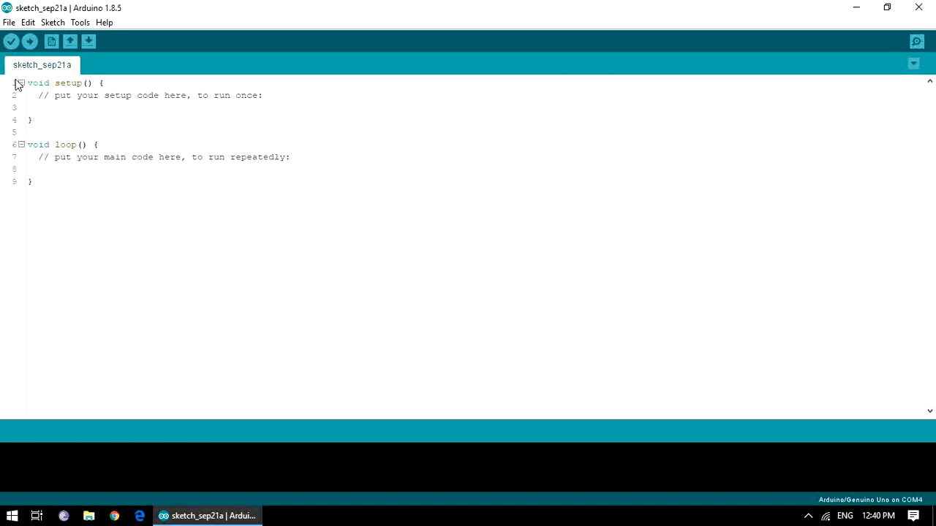
click(63, 27)
mouse_move(75, 28)
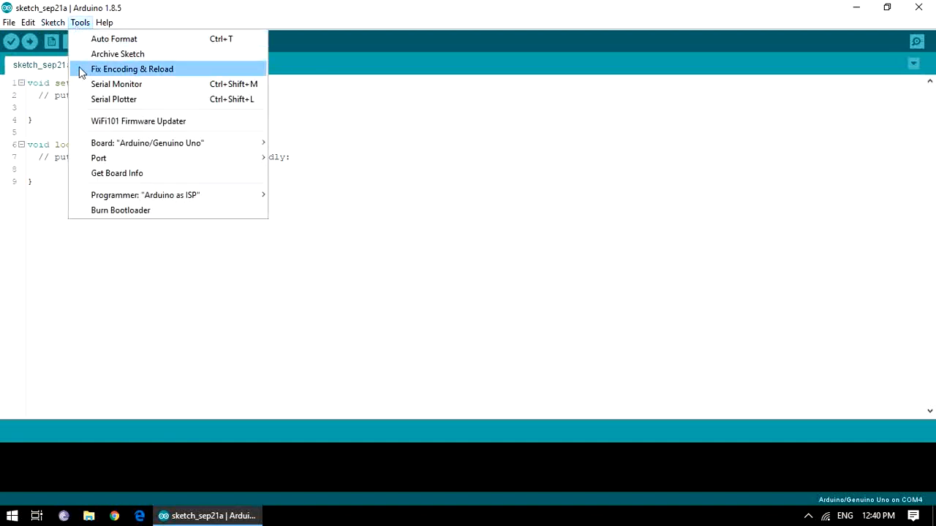
mouse_move(104, 164)
mouse_move(111, 145)
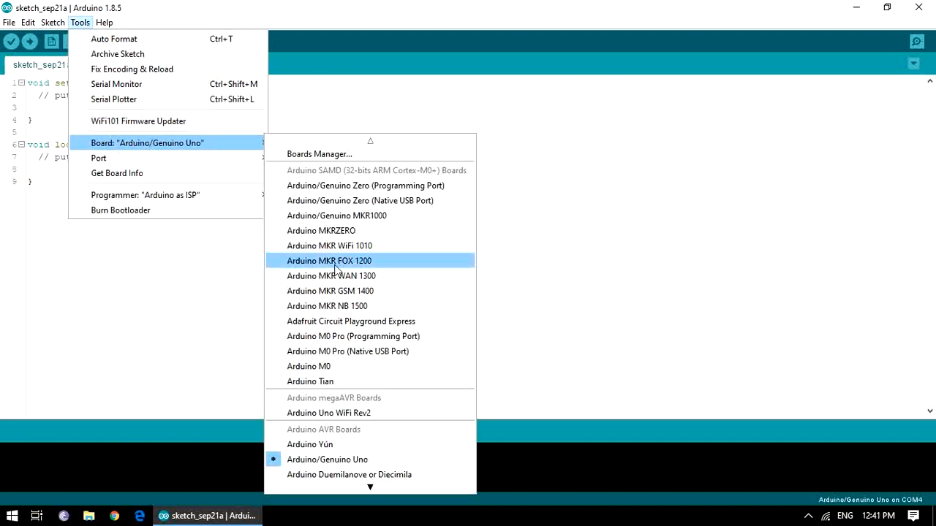
scroll(337, 269, down, 2)
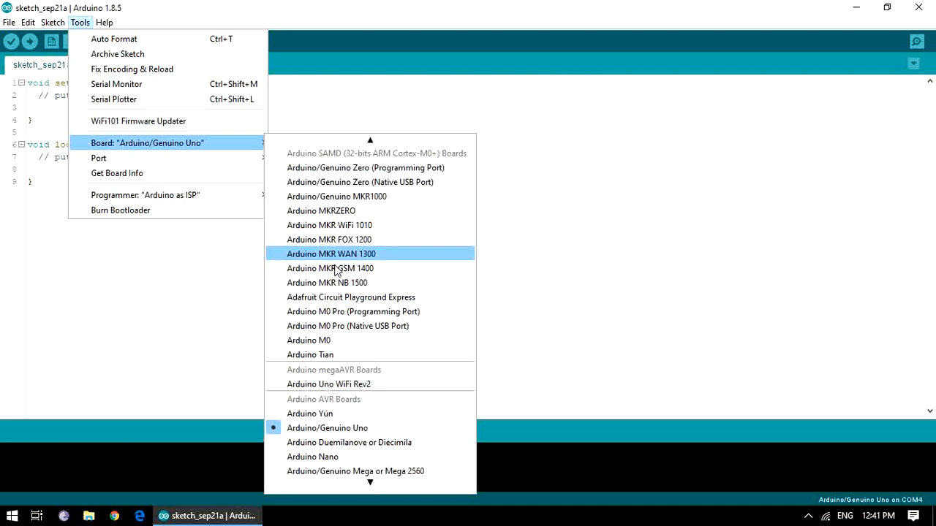
scroll(337, 269, down, 3)
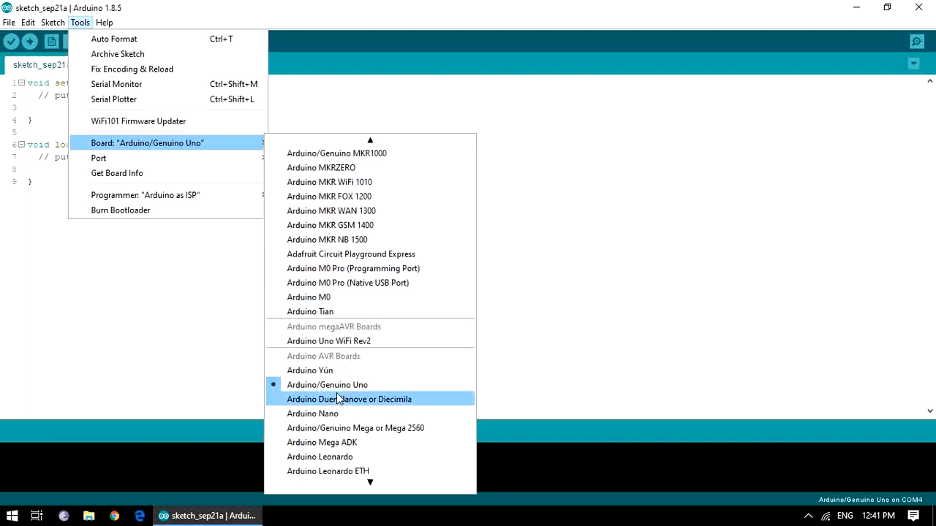
scroll(346, 365, down, 1)
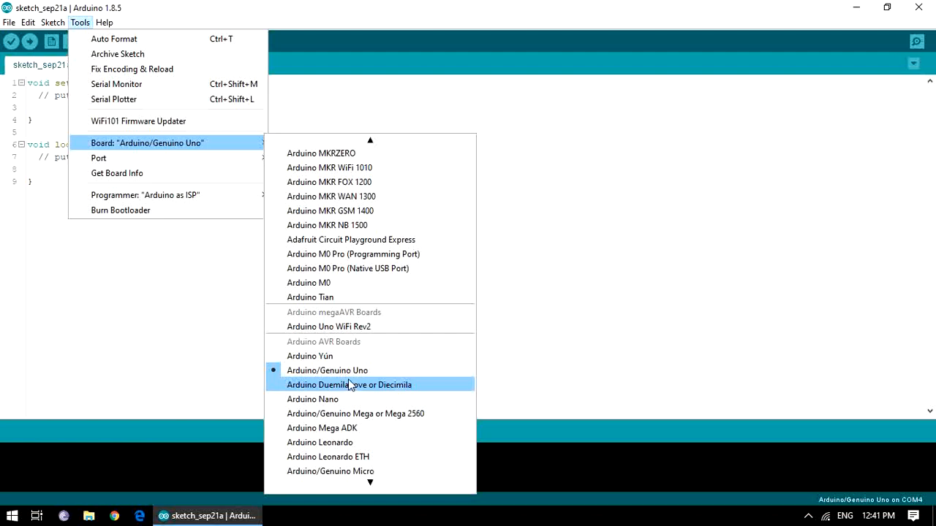
click(348, 372)
Check the list of available serial ports for the Arduino board twice, leaving the port selection as it is.
click(80, 23)
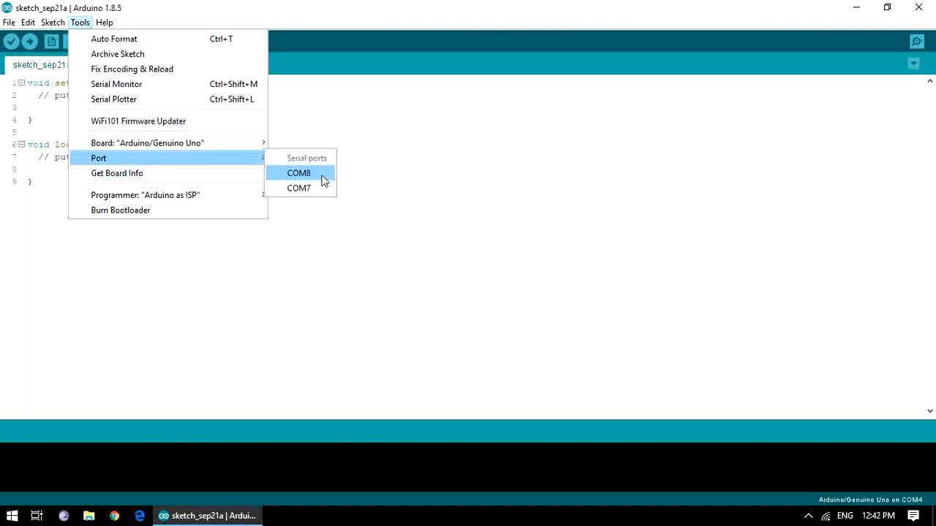
click(421, 169)
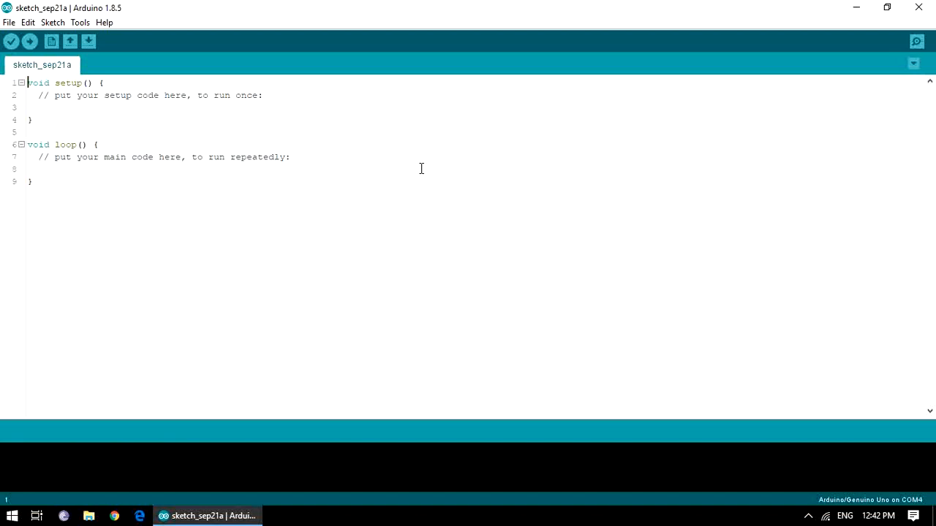
click(83, 24)
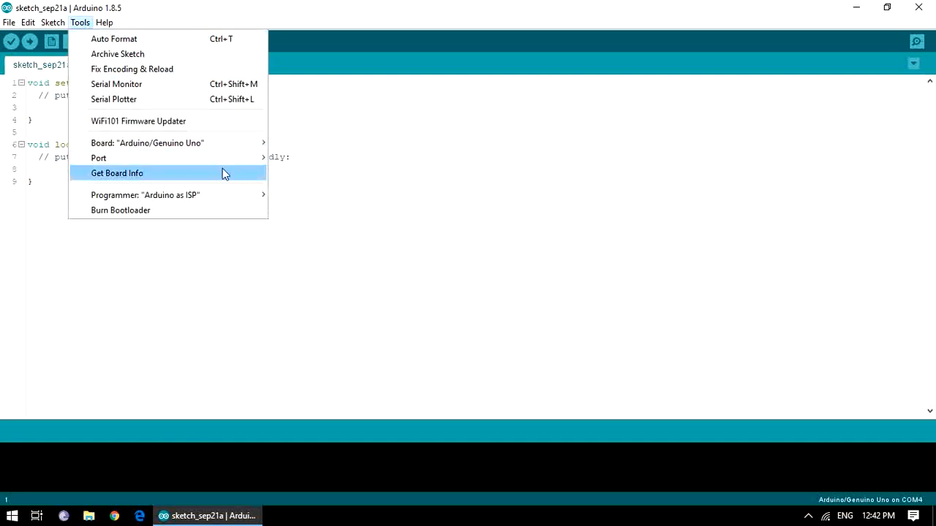
mouse_move(220, 158)
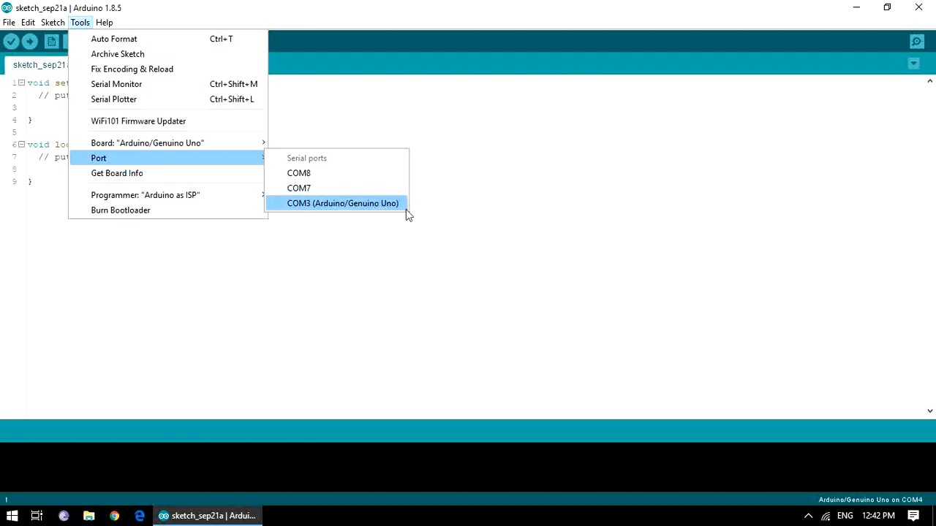
click(465, 202)
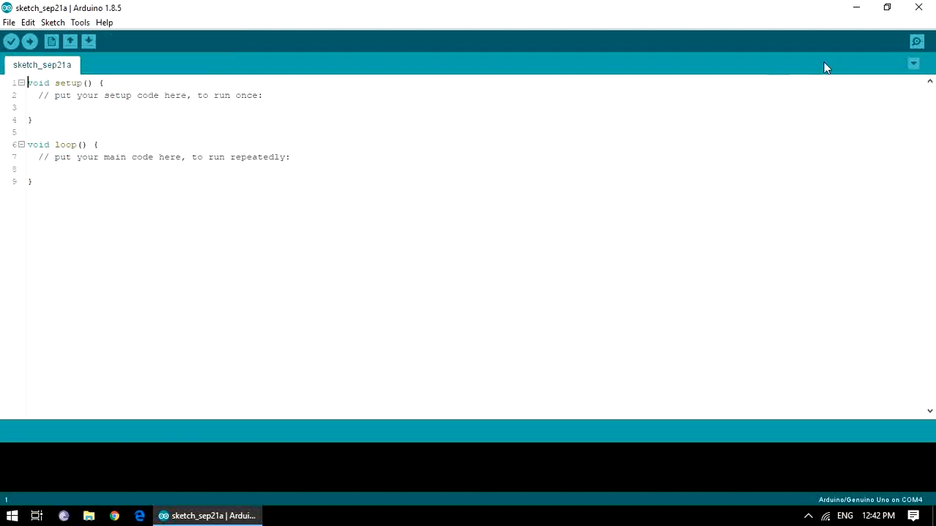
Minimize the Arduino IDE, open Device Manager in Computer Management, and expand the Ports (COM & LPT) and Universal Serial Bus controllers categories.
click(856, 9)
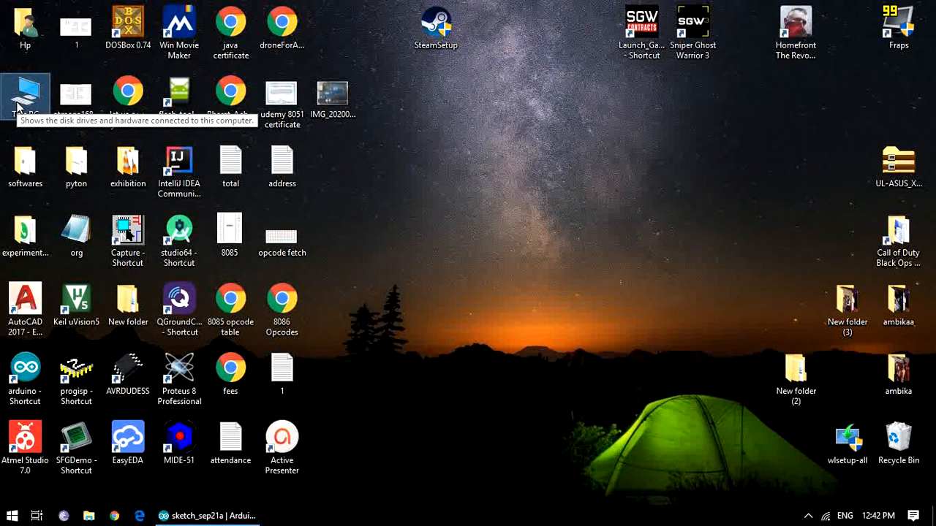
right_click(18, 107)
click(29, 142)
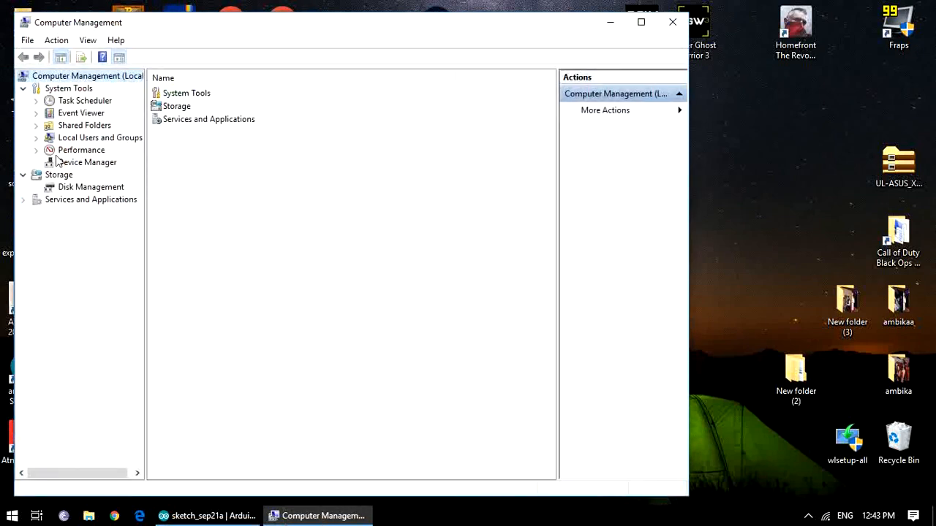
click(65, 163)
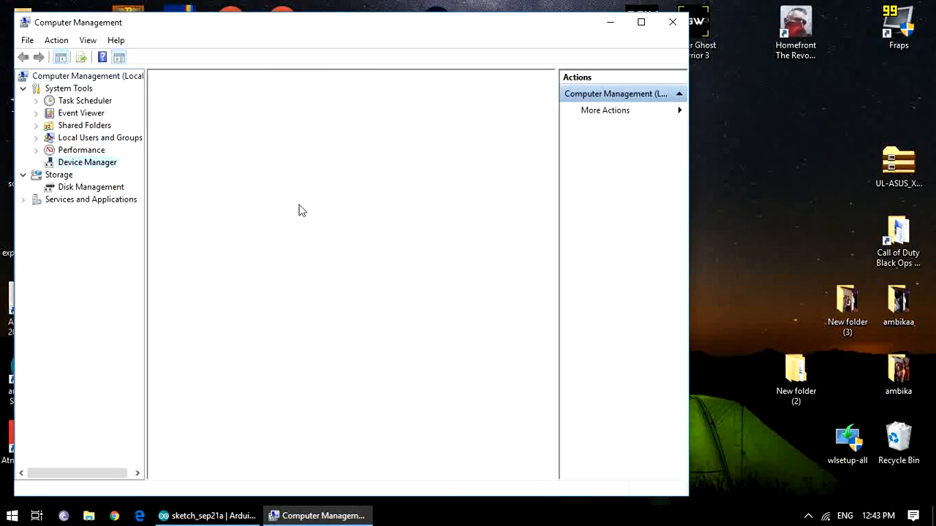
click(168, 274)
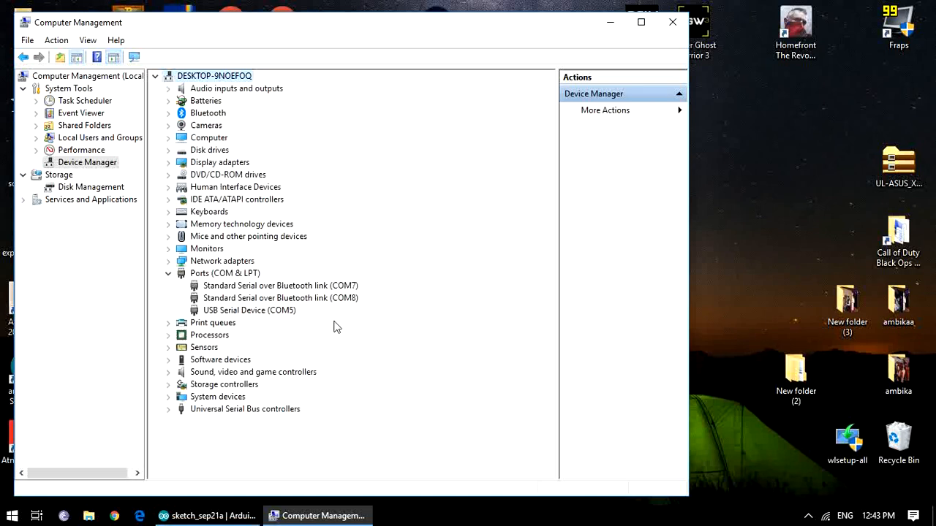
click(243, 311)
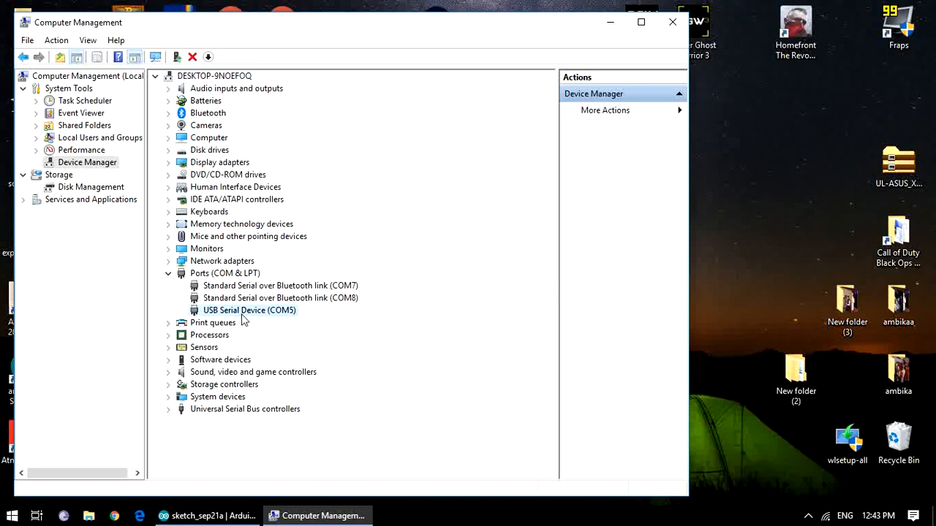
click(168, 410)
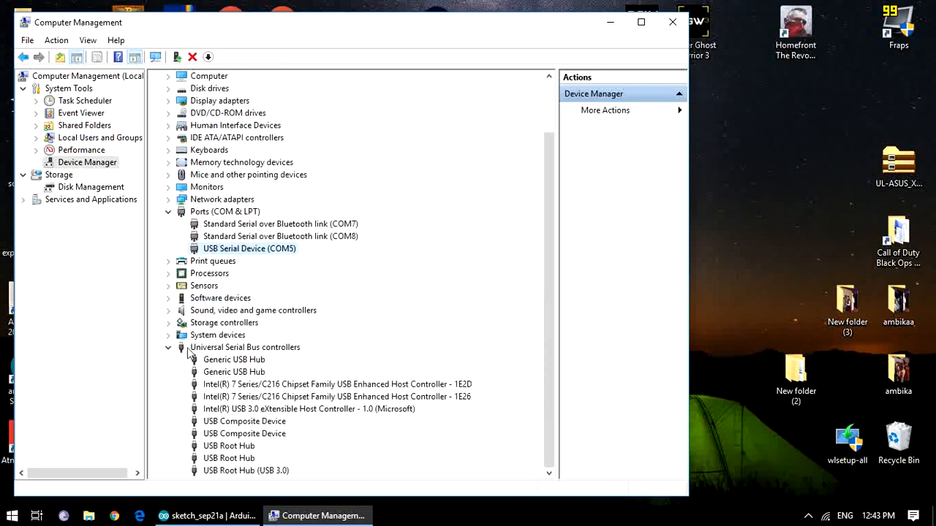
Start a driver update for USB Serial Device (COM5) and choose to pick the driver manually from those on the computer.
right_click(253, 254)
click(268, 258)
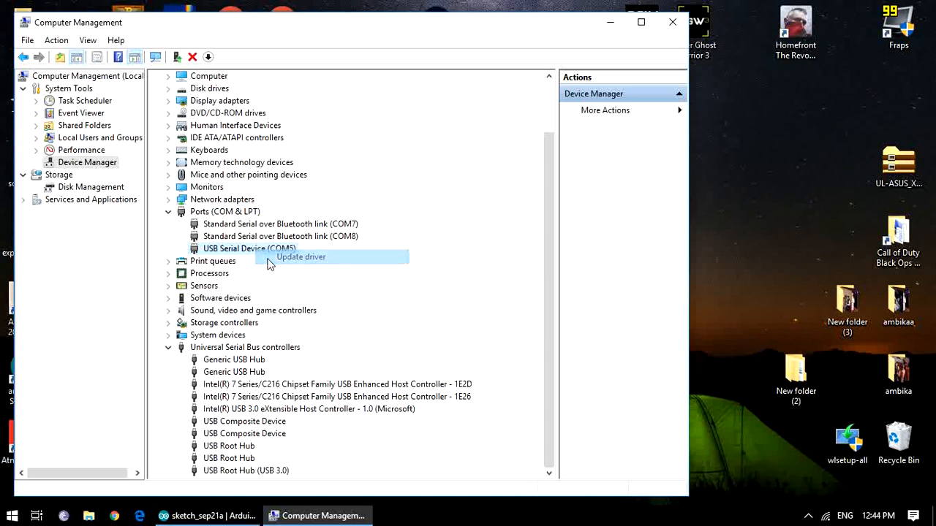
click(286, 297)
click(278, 309)
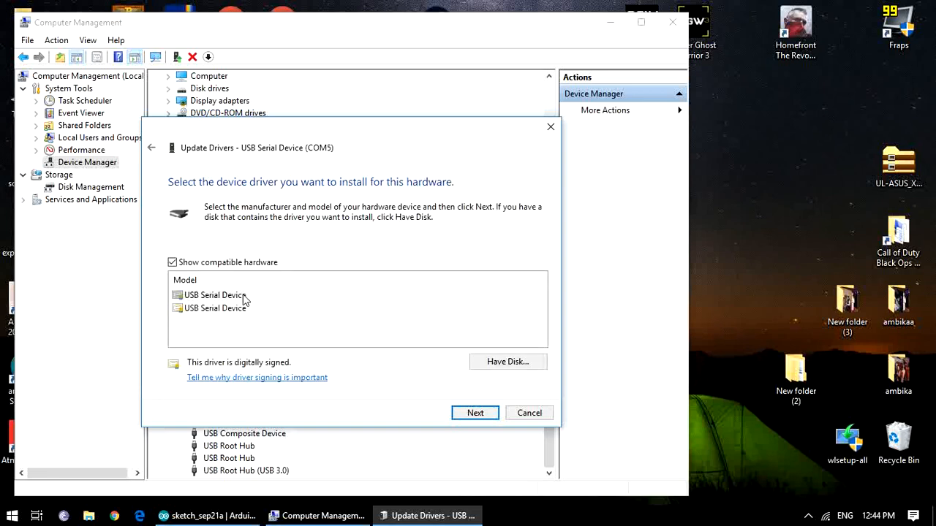
click(172, 262)
scroll(204, 320, down, 4)
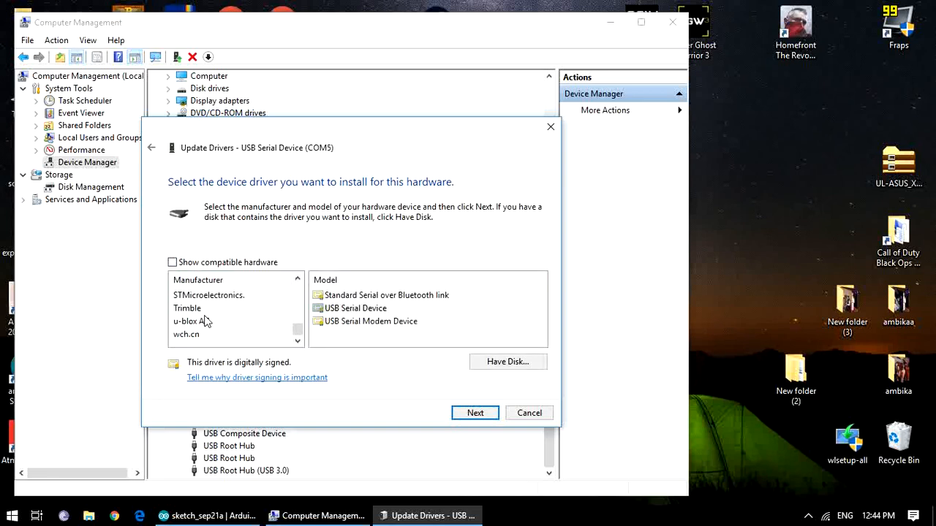
scroll(207, 322, up, 3)
scroll(206, 322, up, 5)
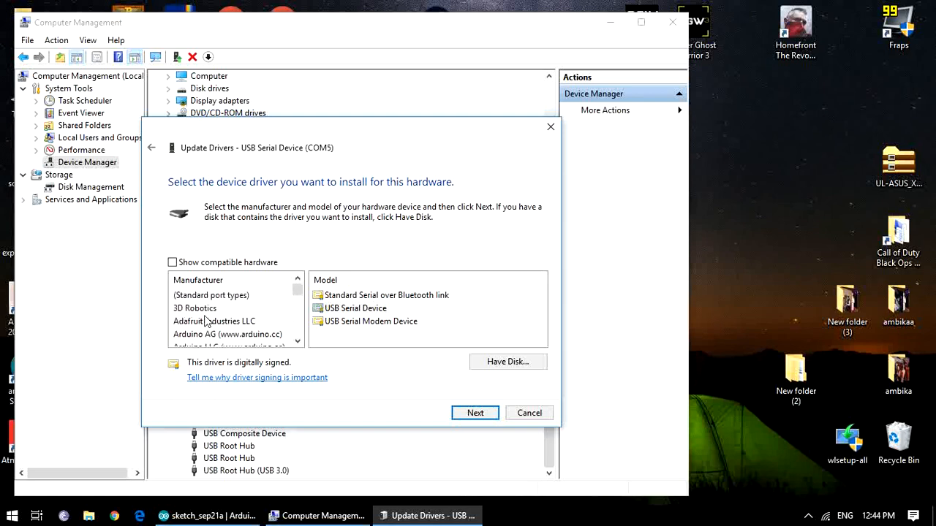
scroll(206, 321, down, 1)
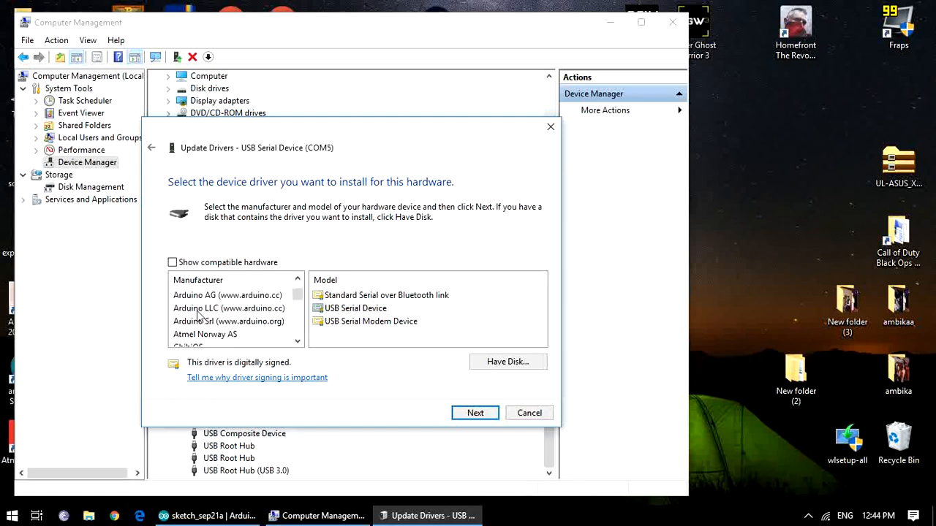
click(197, 313)
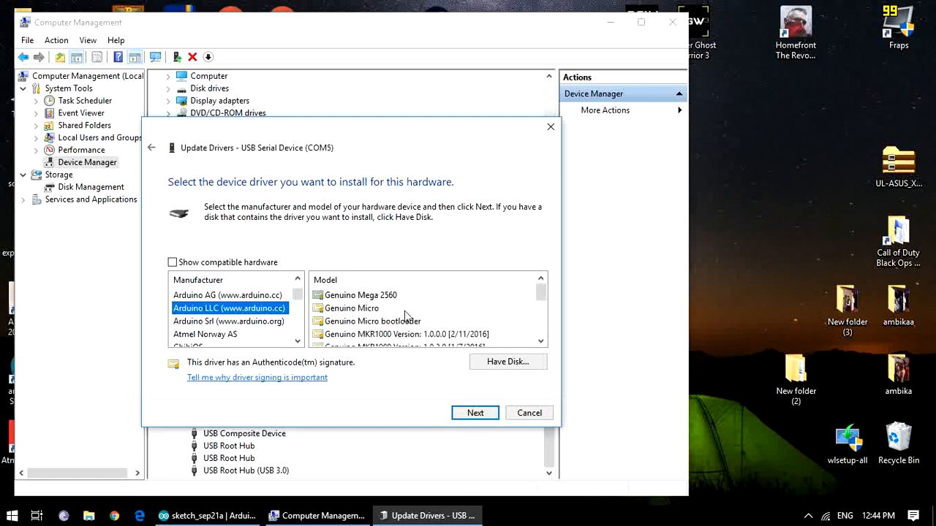
scroll(353, 314, down, 2)
click(352, 313)
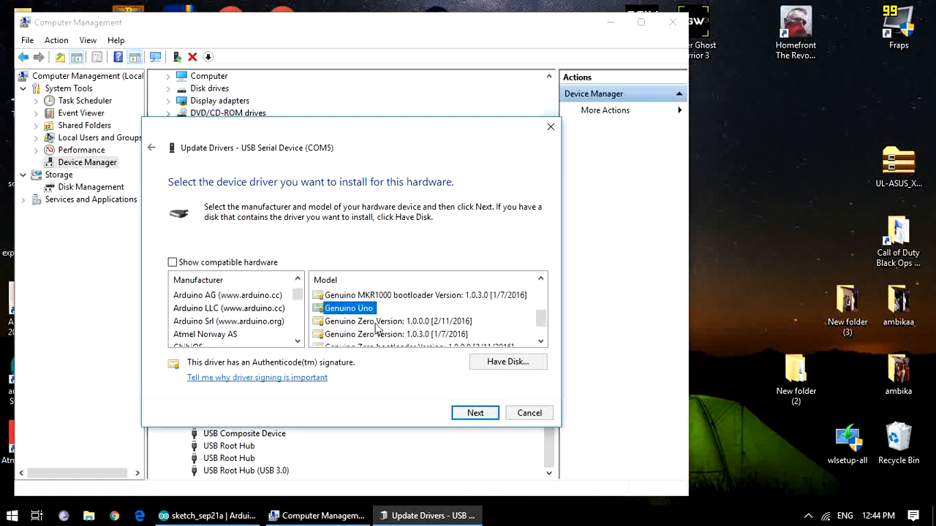
scroll(360, 320, up, 2)
scroll(363, 326, down, 2)
scroll(363, 325, down, 2)
Install the selected Genuino Uno driver despite the compatibility warning and close the update wizard.
click(474, 413)
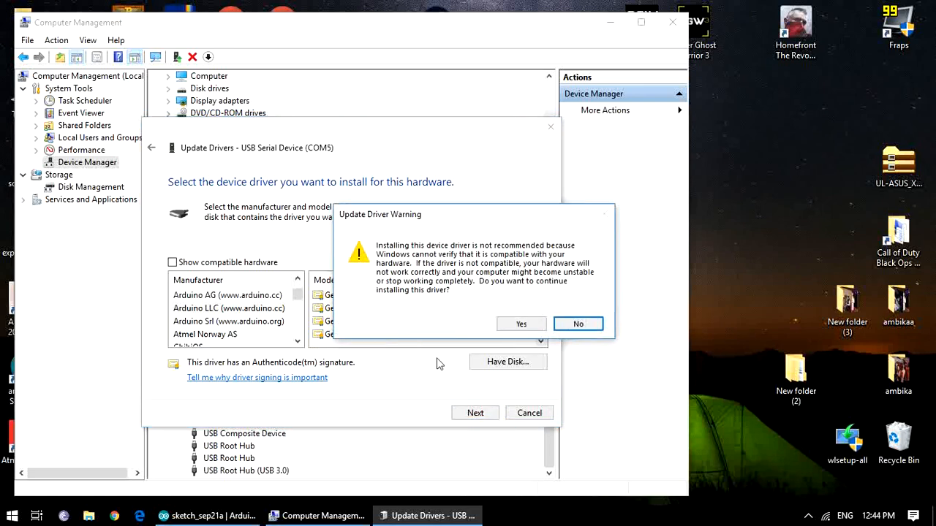
click(520, 324)
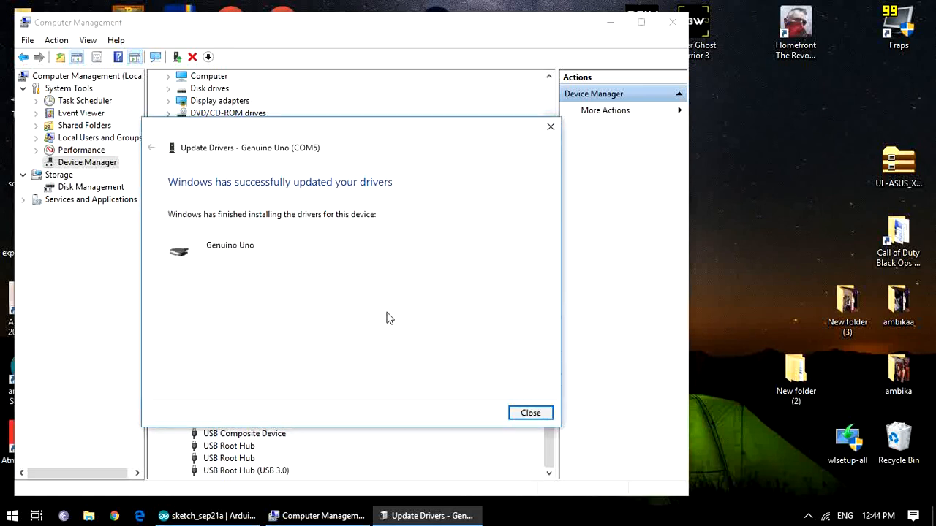
click(527, 412)
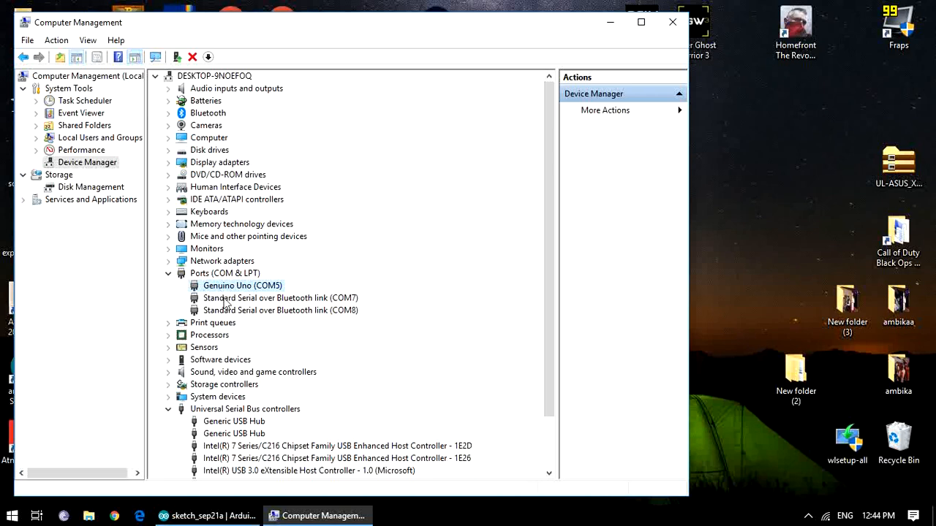
Switch back to the Arduino IDE and set the port to COM5 (Arduino/Genuino Uno).
click(220, 515)
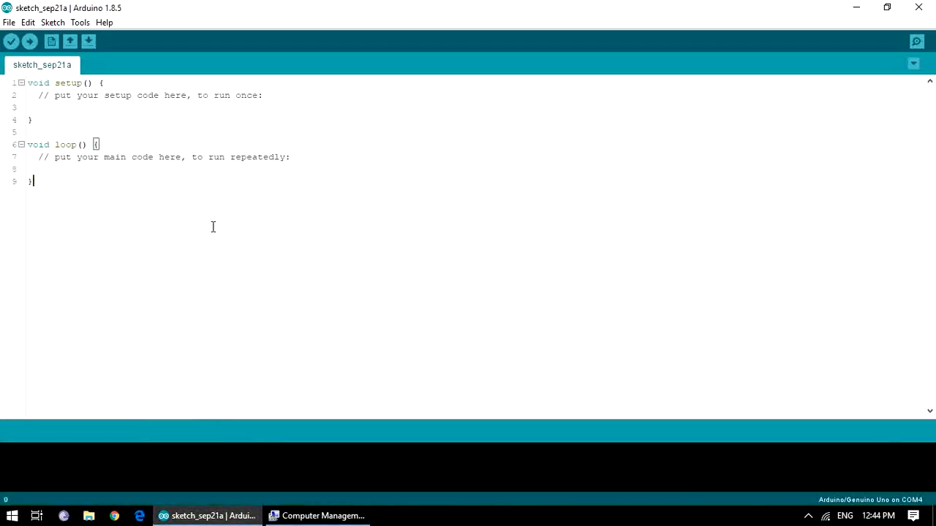
click(80, 23)
mouse_move(216, 162)
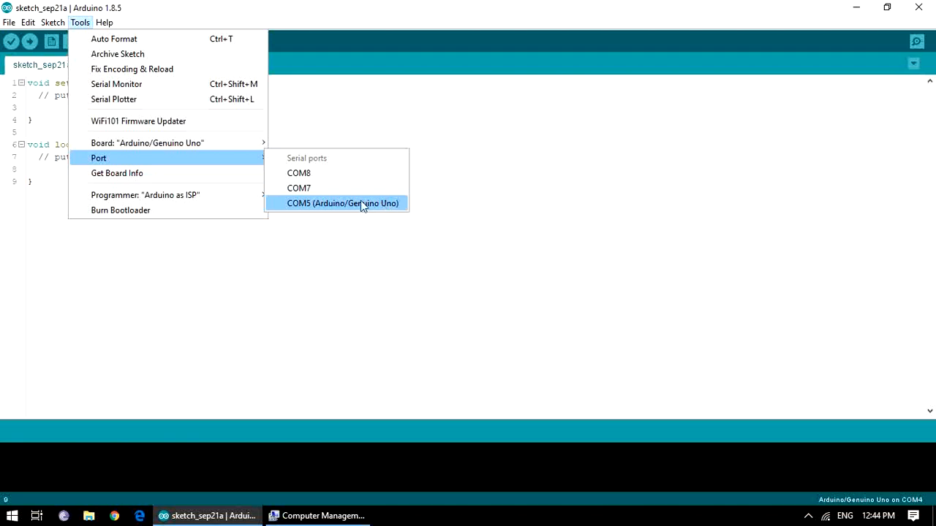
click(296, 205)
click(286, 195)
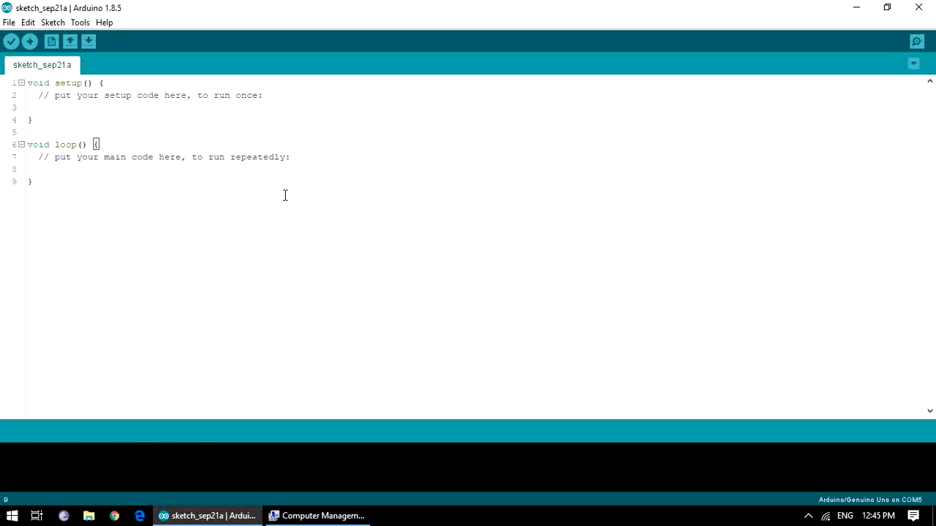